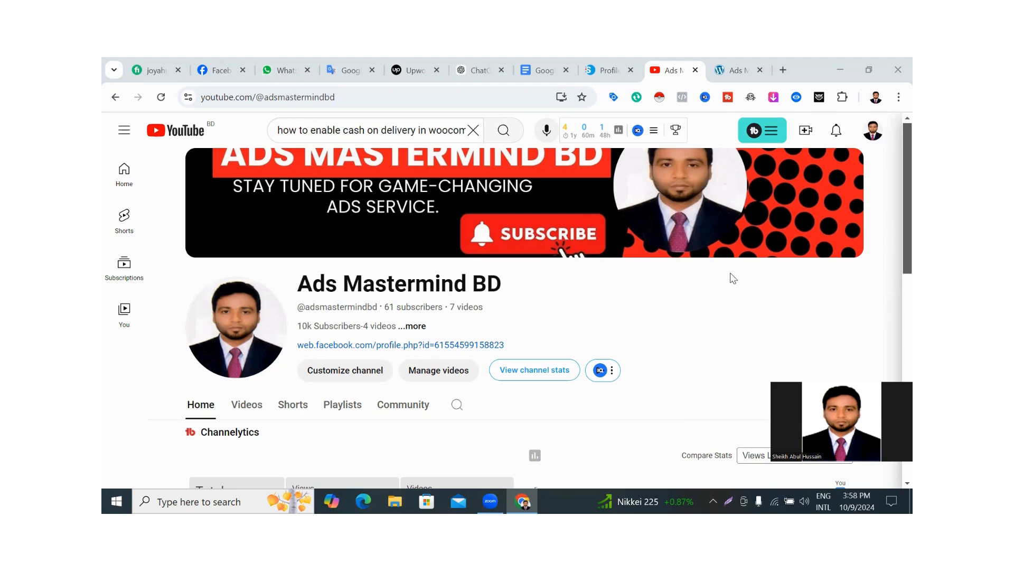
Switch to the dev-ads-mastermind-bd.pantheonsite.io store site and open its wp-admin dashboard
click(743, 69)
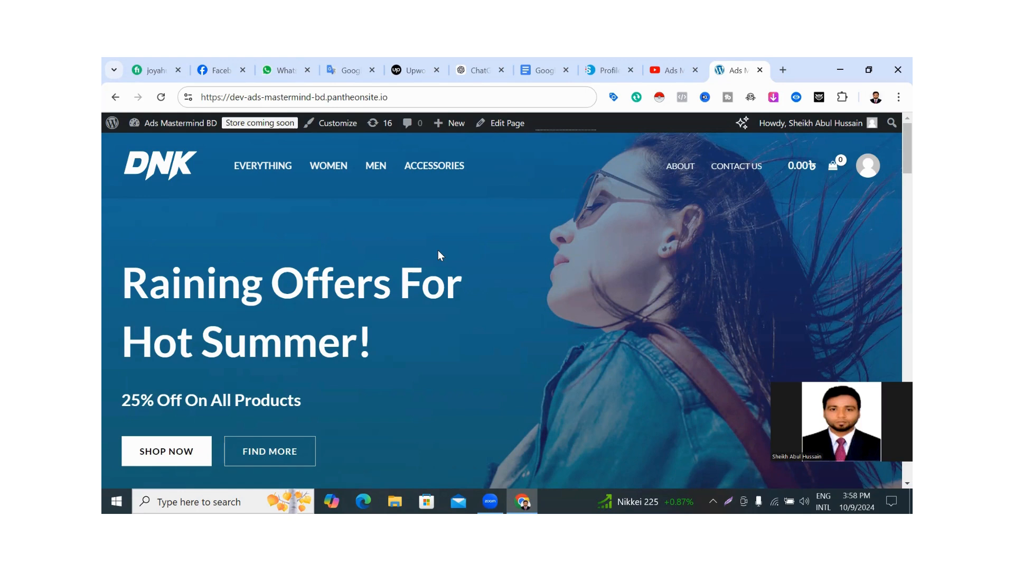
click(421, 97)
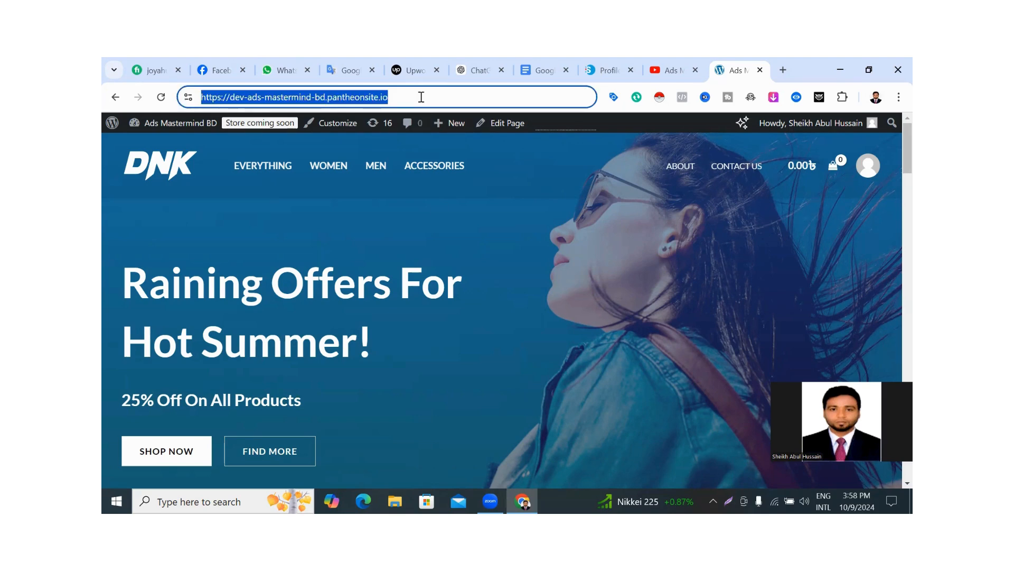
click(421, 96)
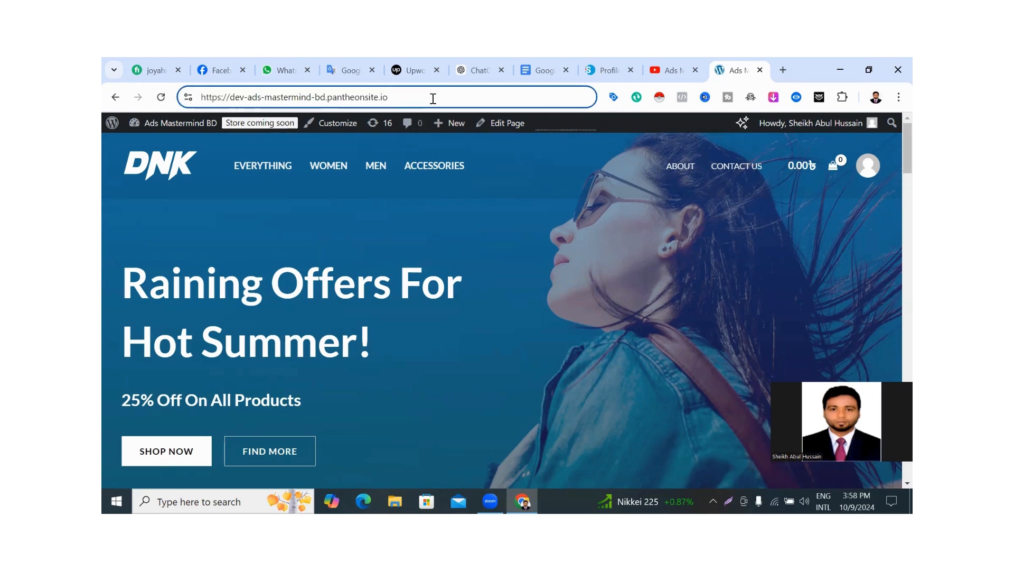
text(/)
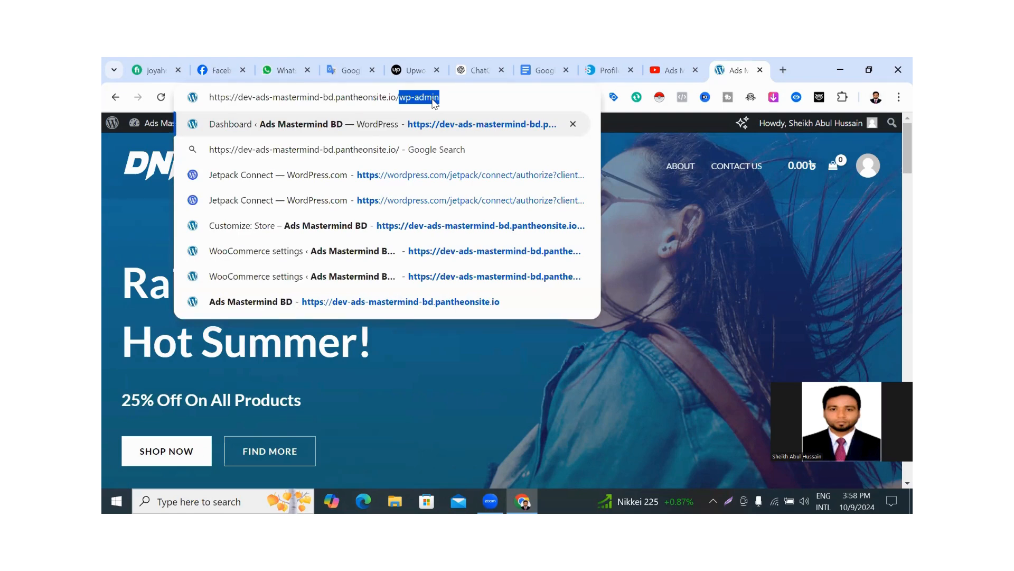
key(Return)
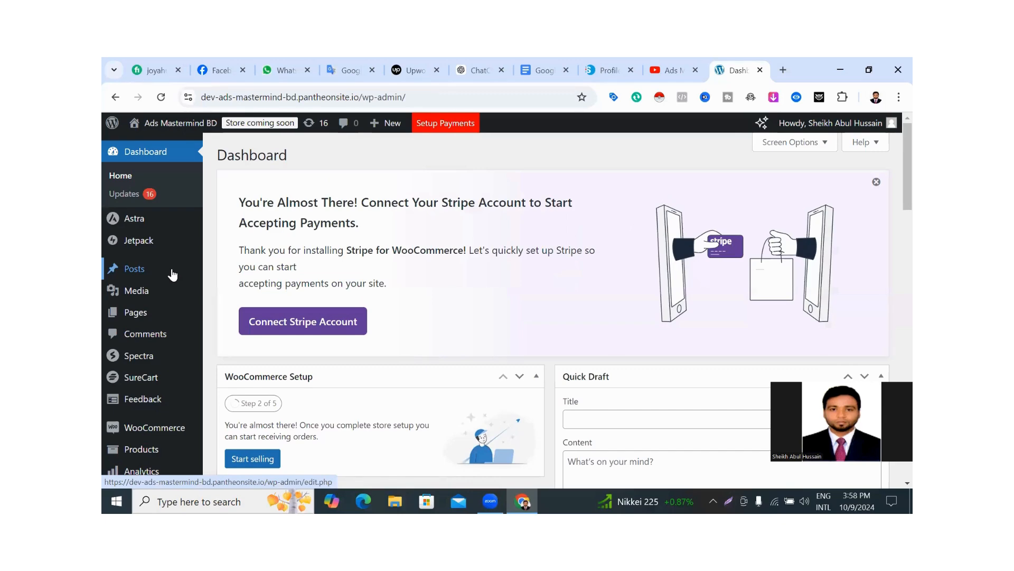
scroll(172, 274, down, 8)
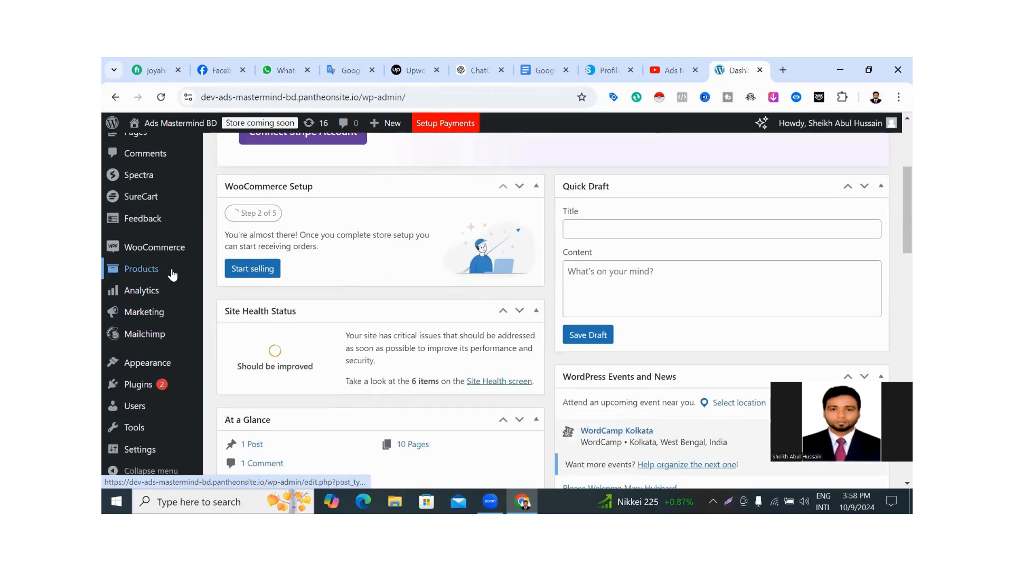
scroll(243, 300, up, 3)
scroll(244, 300, up, 5)
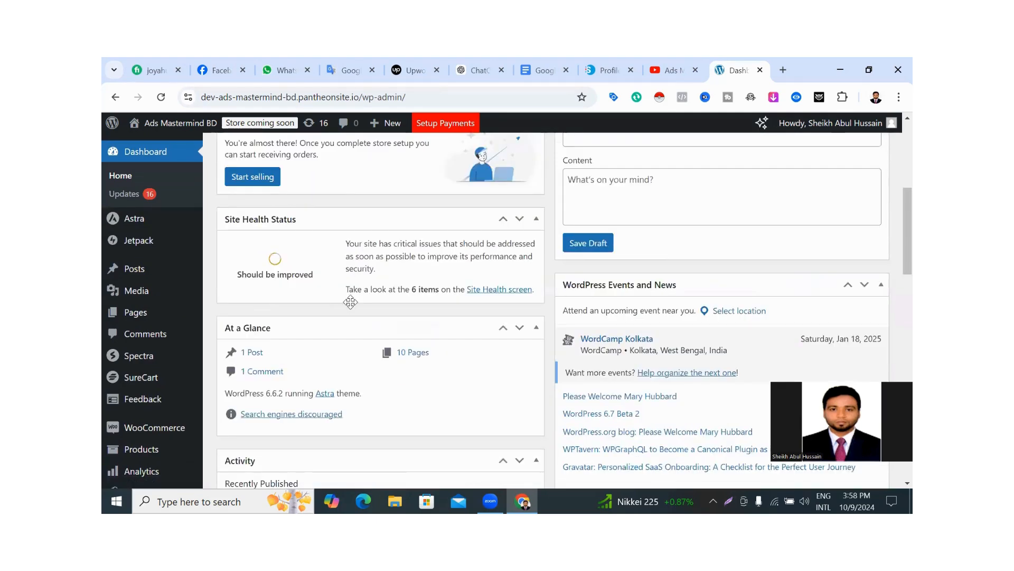
mouse_move(166, 315)
scroll(166, 316, down, 3)
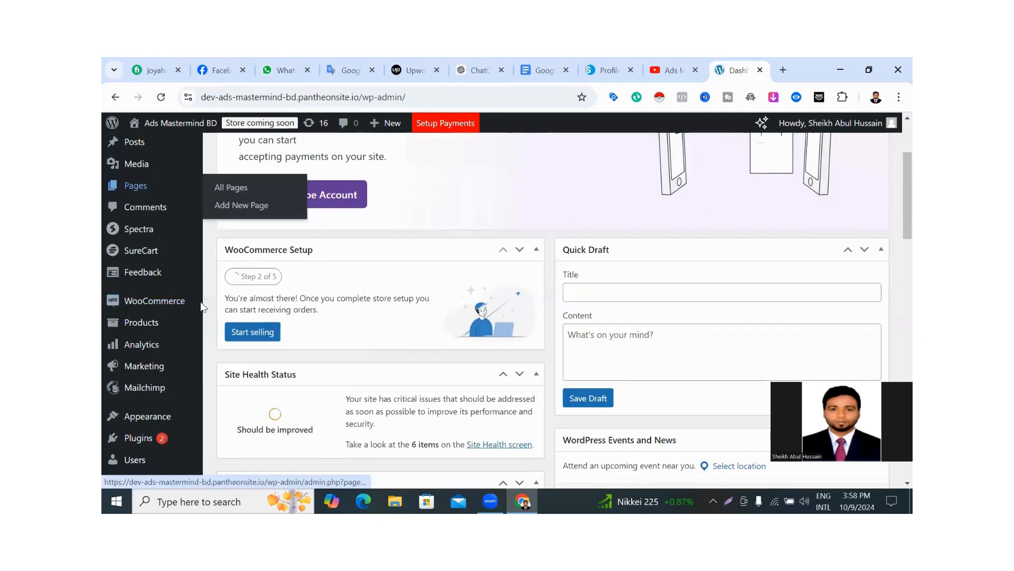
mouse_move(132, 304)
scroll(153, 305, down, 3)
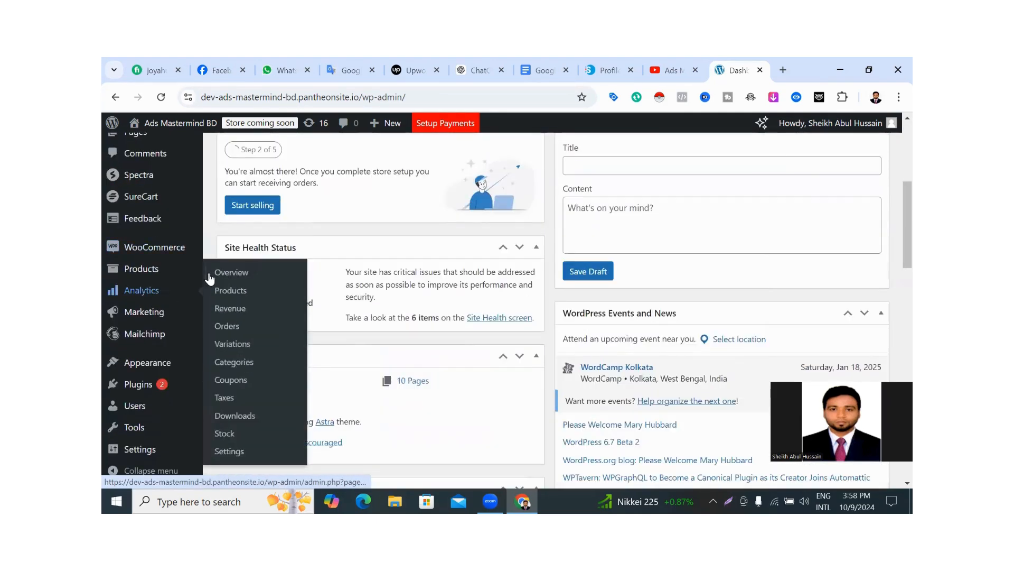
mouse_move(168, 246)
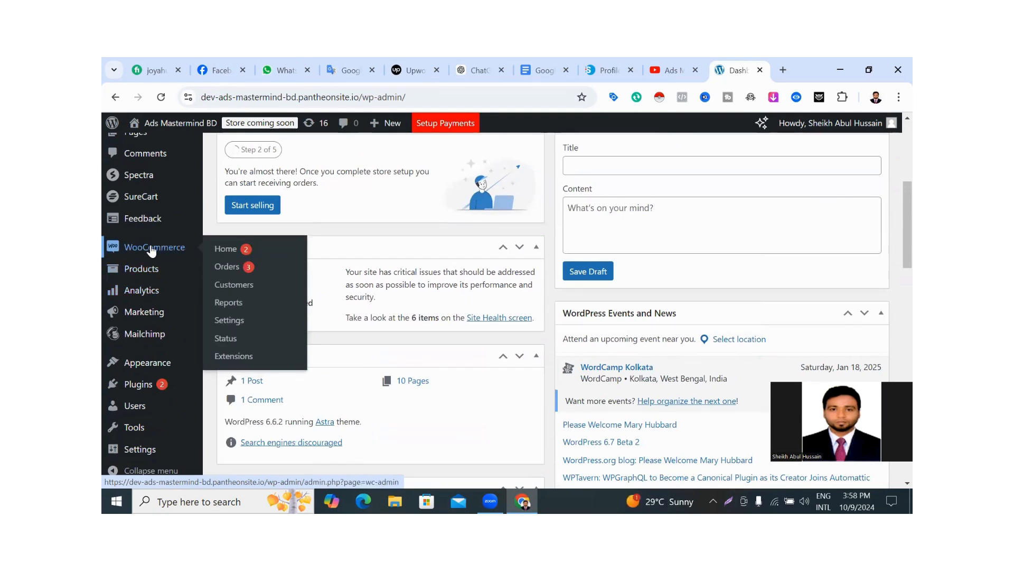
scroll(225, 352, down, 3)
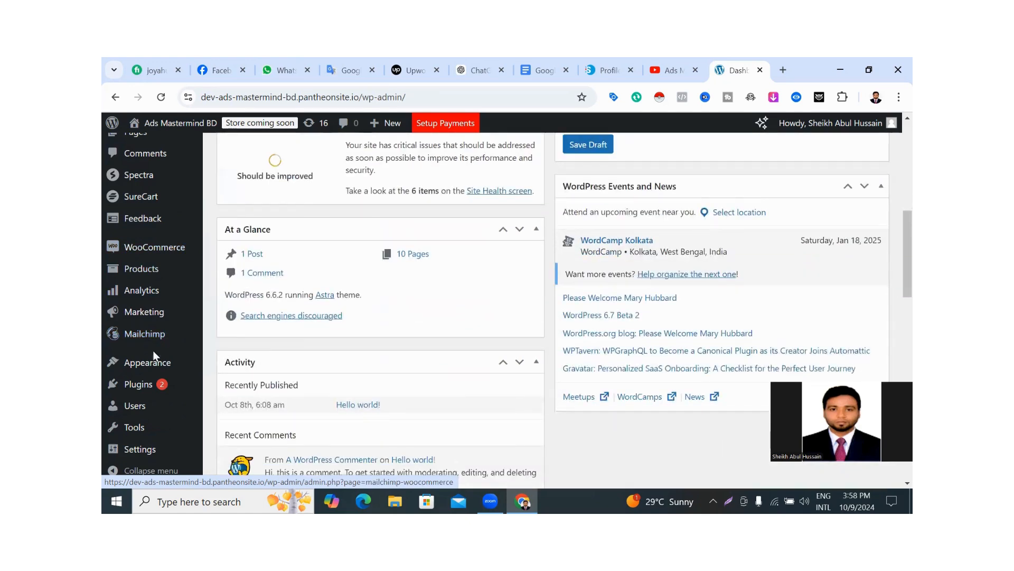
Search the plugins available to add for "cash on delivery" and look over the plugins offered
mouse_move(138, 386)
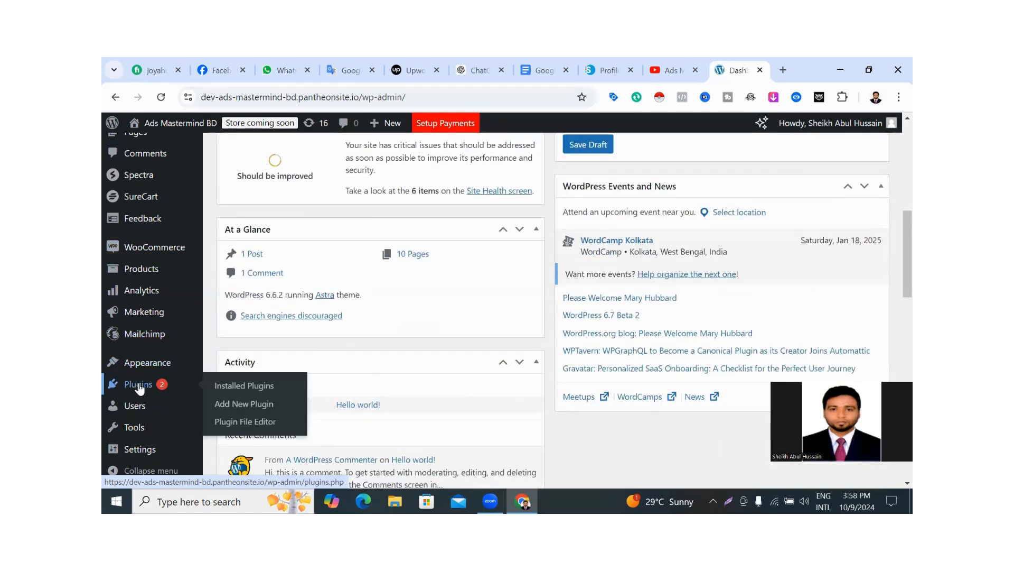
click(253, 404)
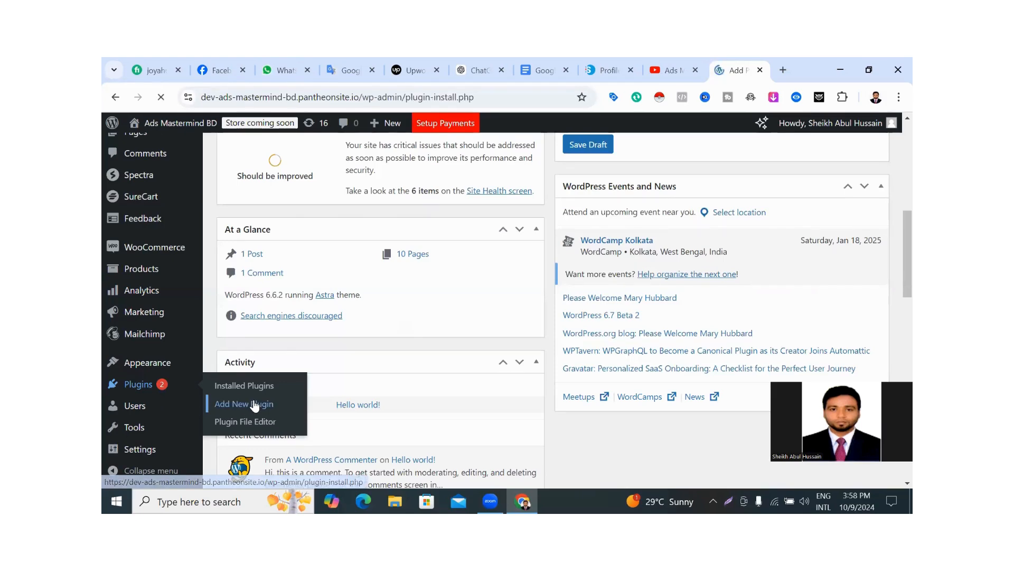
scroll(414, 400, down, 3)
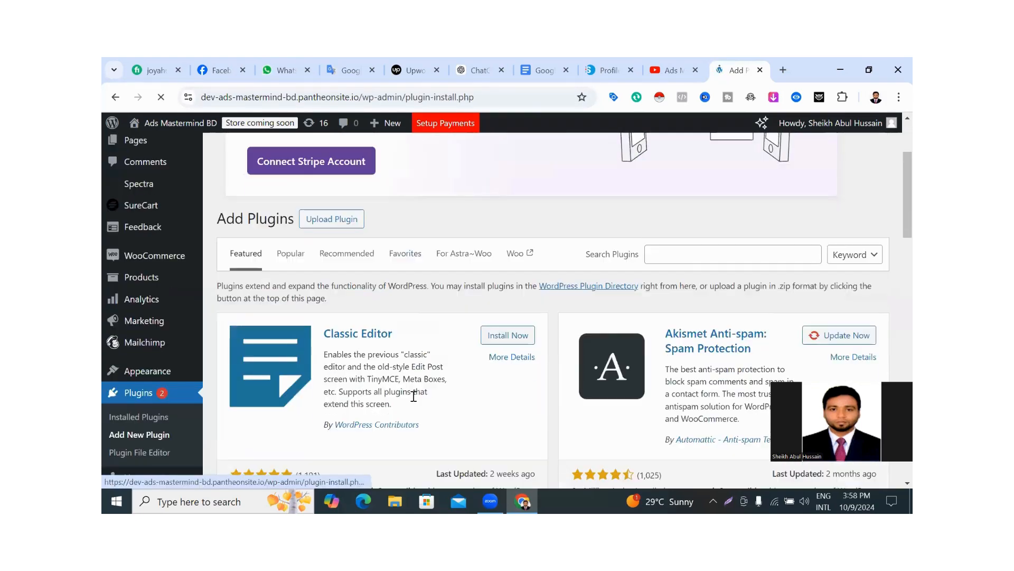
click(681, 254)
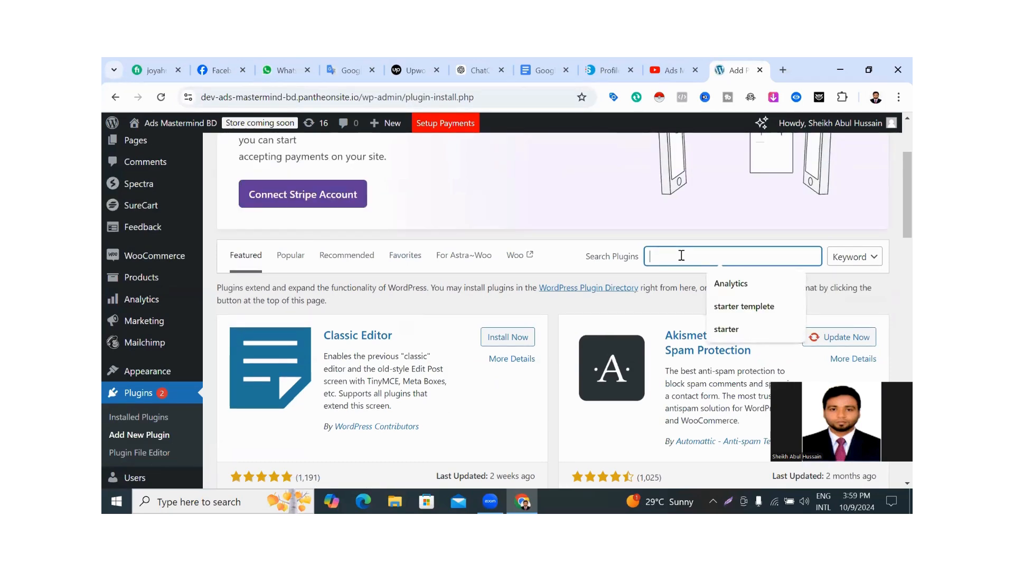
text(c)
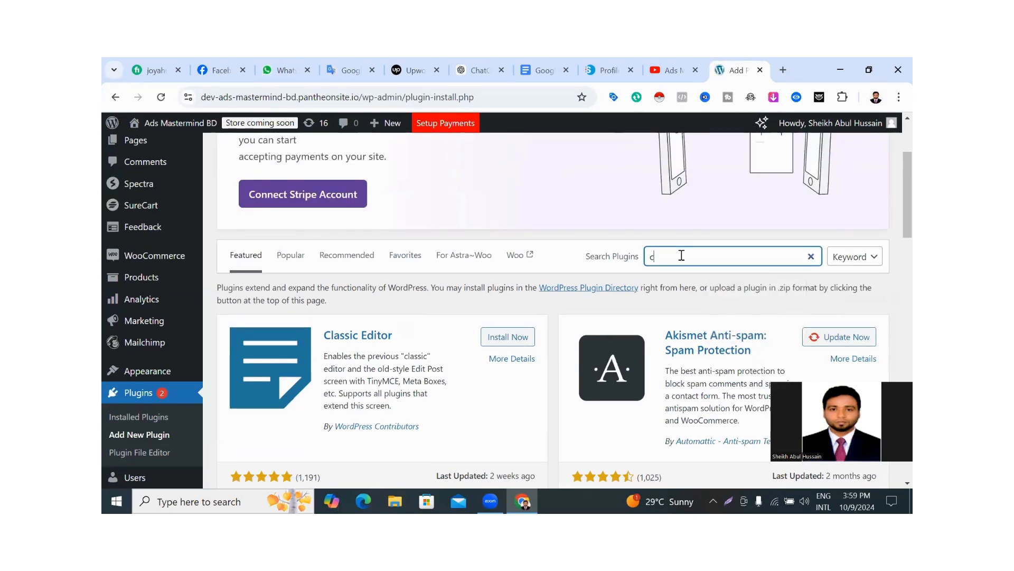
text(ash on delivery)
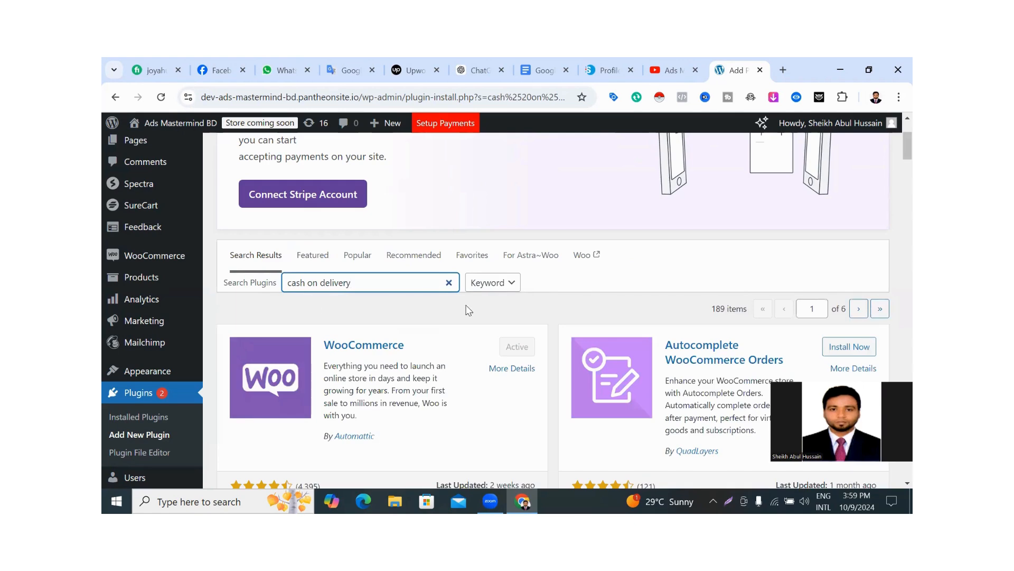
scroll(328, 275, down, 2)
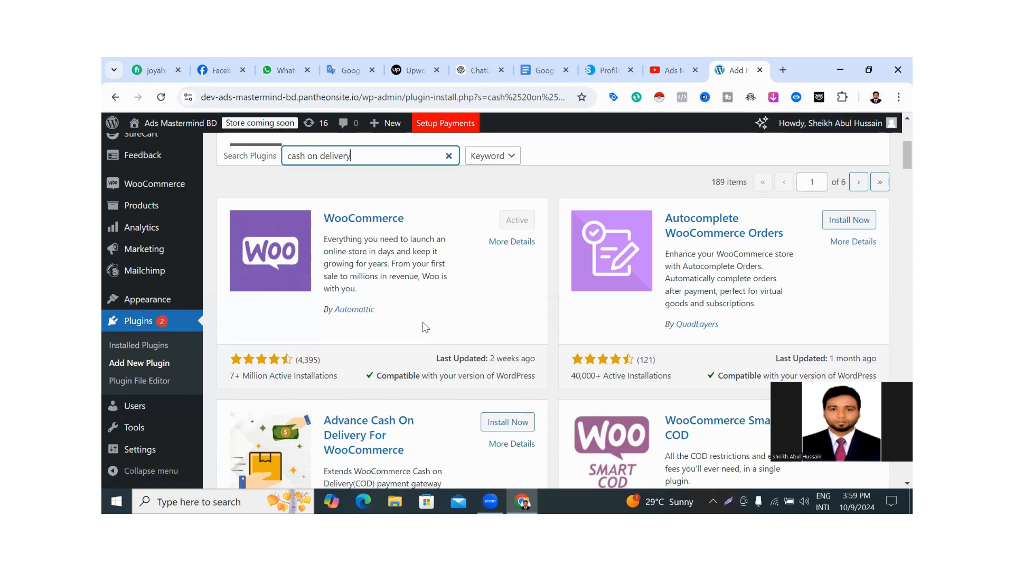
Open the WooCommerce settings and show the payment methods
click(155, 190)
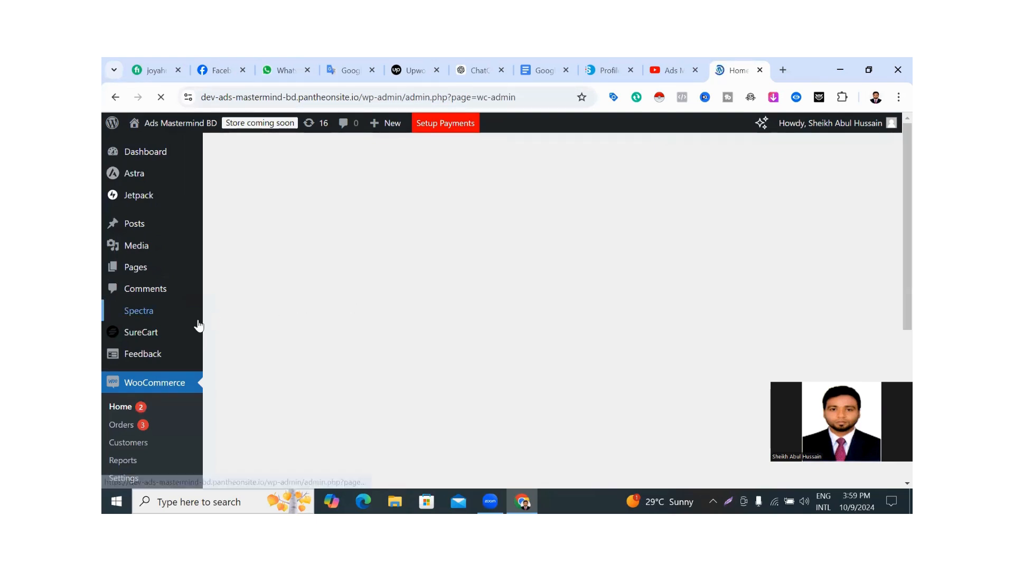
scroll(194, 328, down, 1)
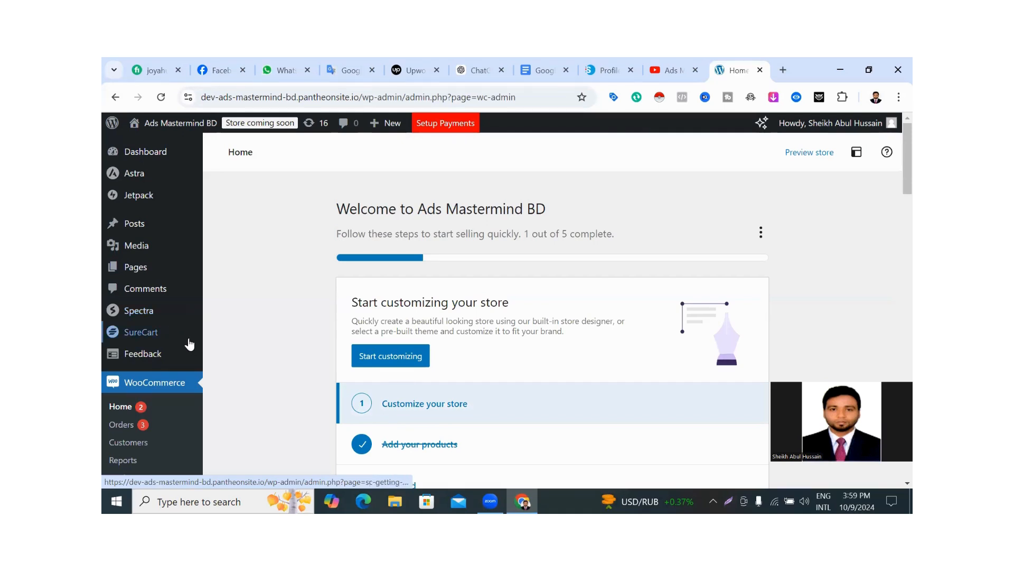
scroll(188, 343, down, 2)
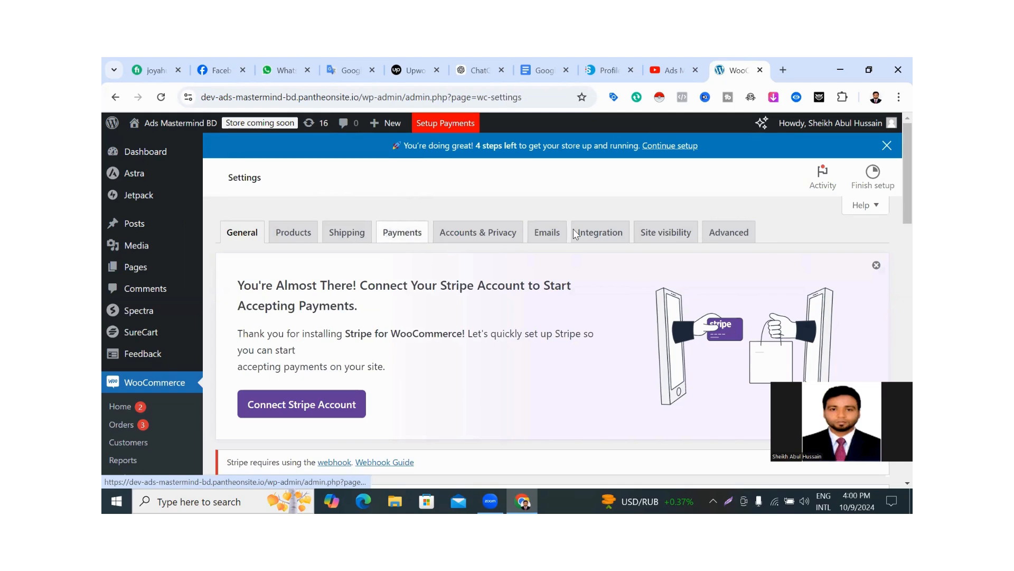
click(405, 236)
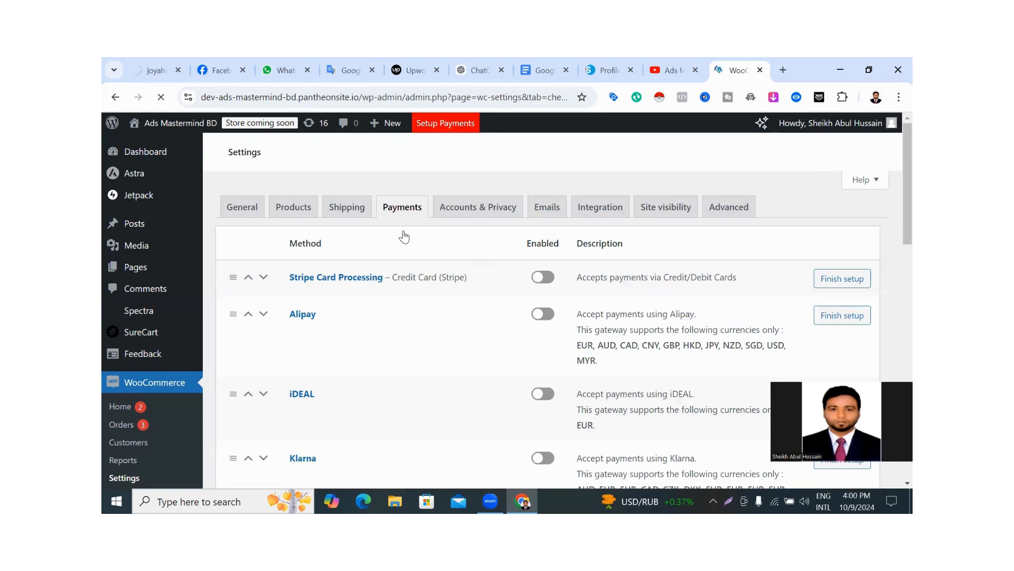
Enable the Cash on delivery payment method
scroll(405, 236, down, 8)
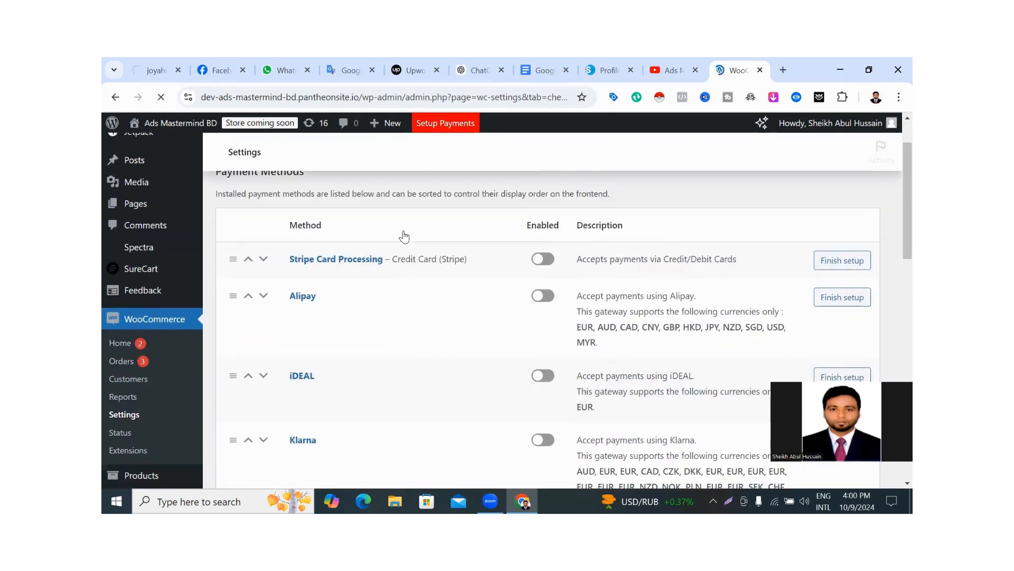
scroll(404, 233, down, 5)
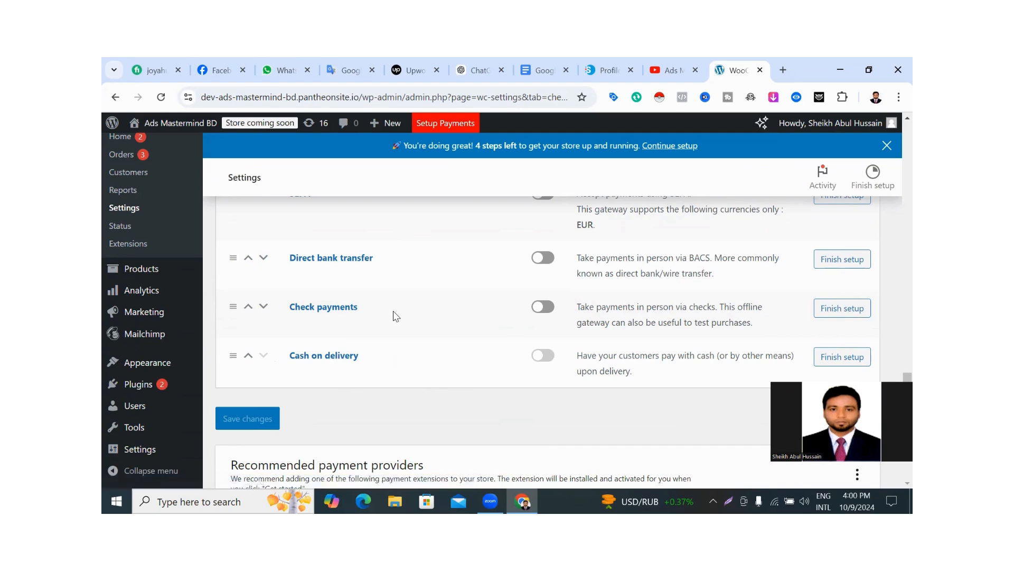
scroll(615, 366, down, 3)
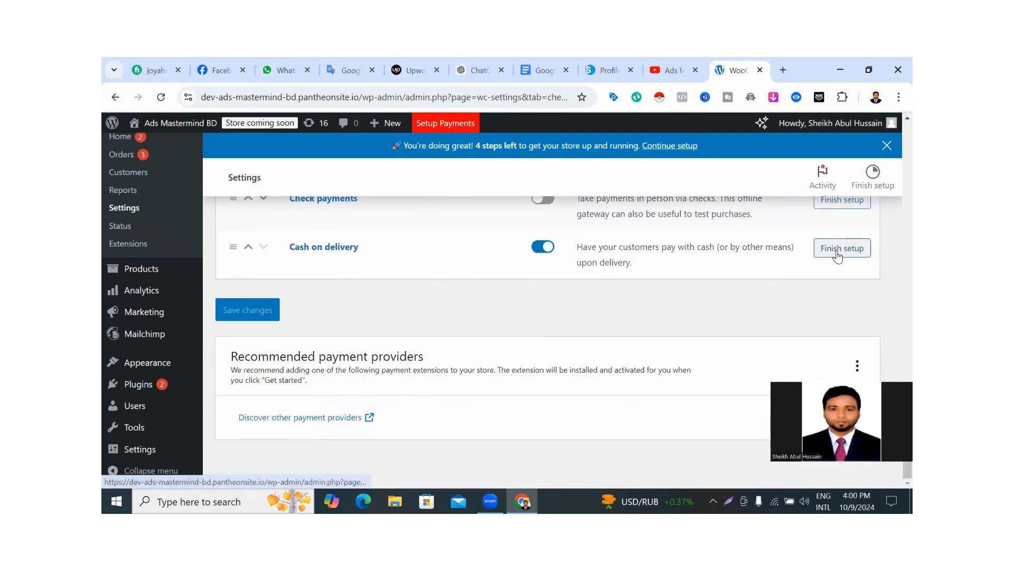
Open the setup of the Cash on delivery method and make sure it is set as enabled there
click(834, 256)
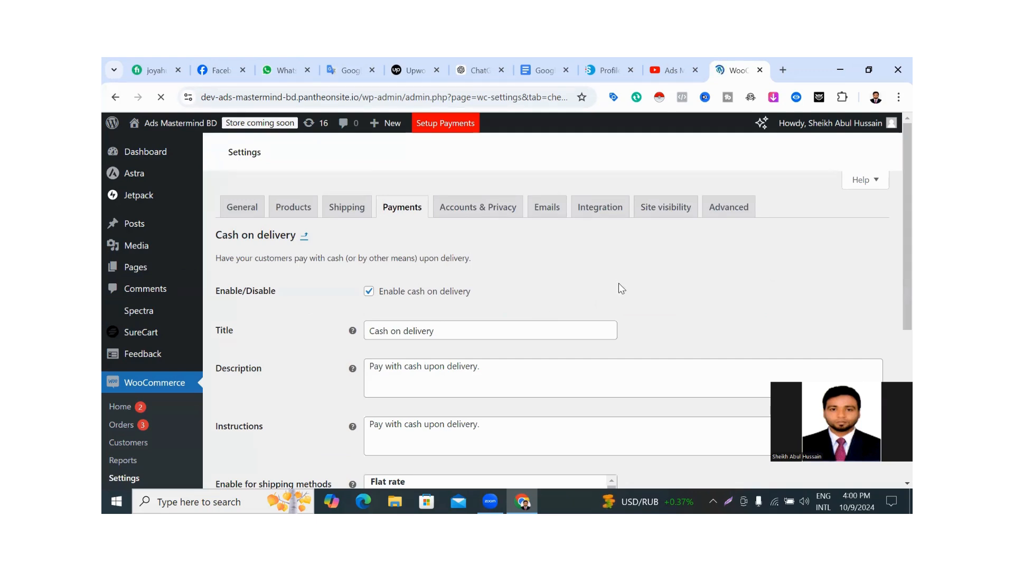
scroll(619, 284, down, 2)
scroll(619, 285, up, 2)
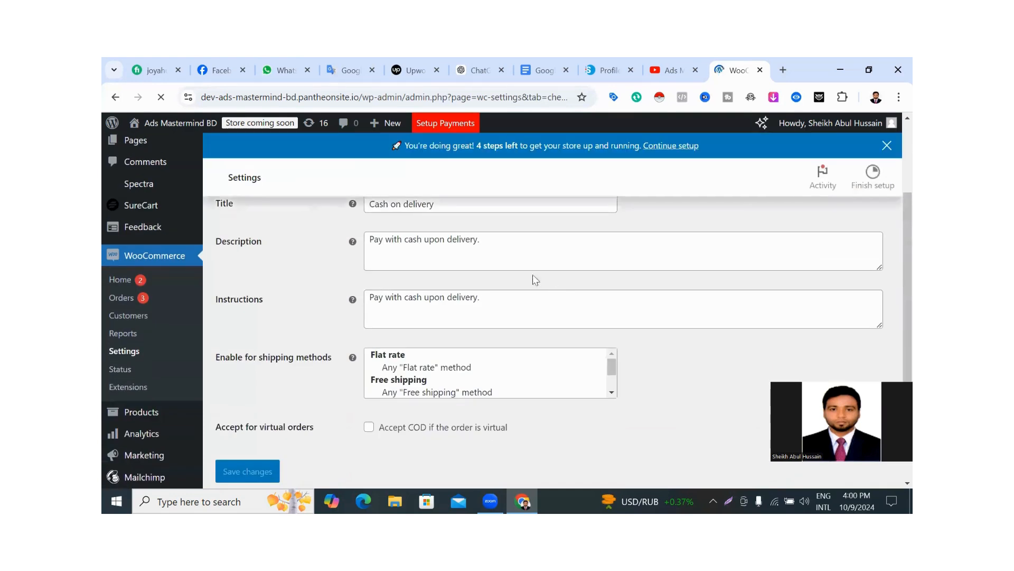
scroll(561, 310, down, 5)
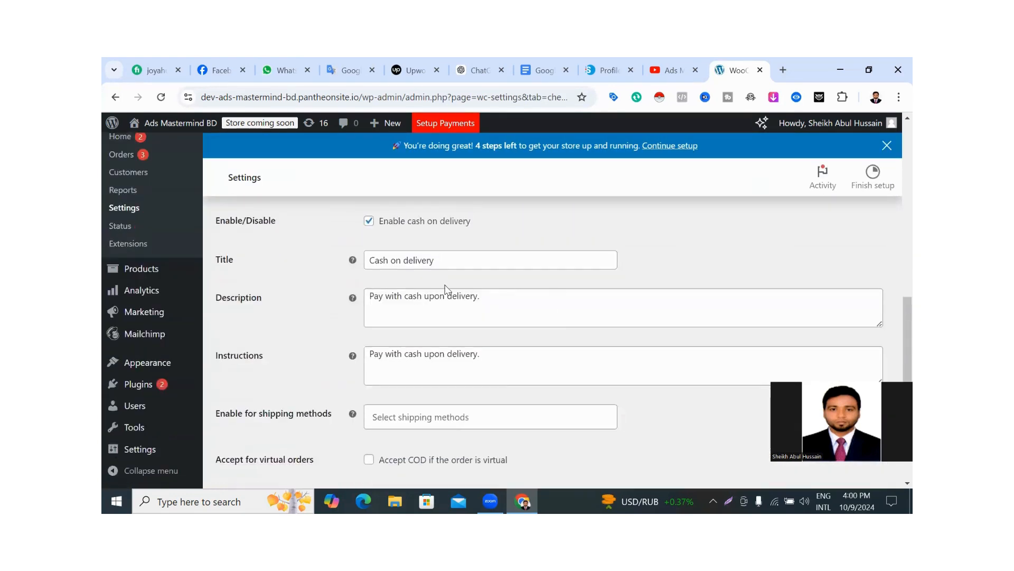
click(369, 220)
click(369, 221)
click(368, 221)
Enable cash on delivery for the Any "Free shipping" method shipping option
scroll(583, 346, down, 2)
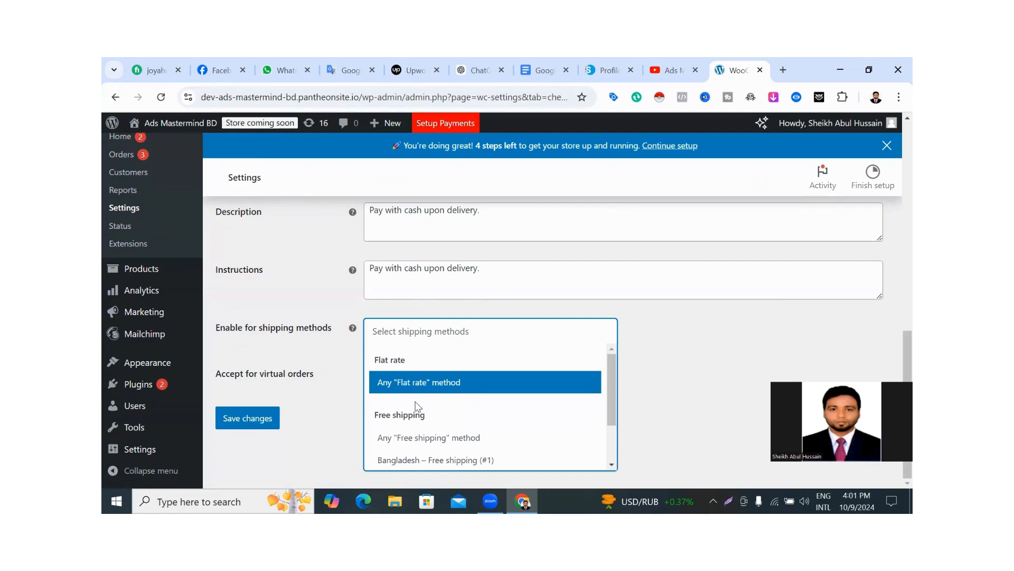
scroll(431, 421, down, 1)
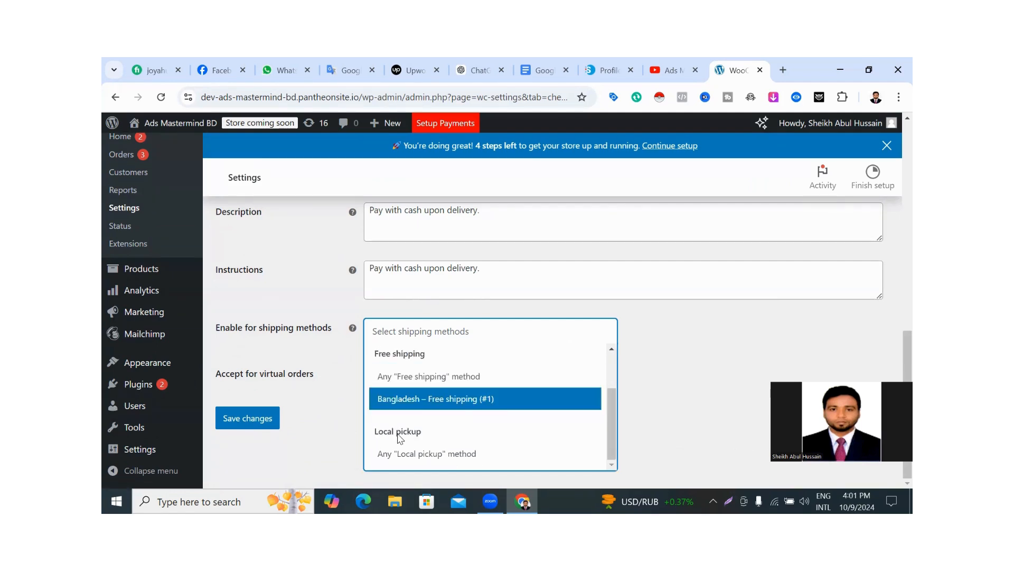
scroll(500, 430, up, 1)
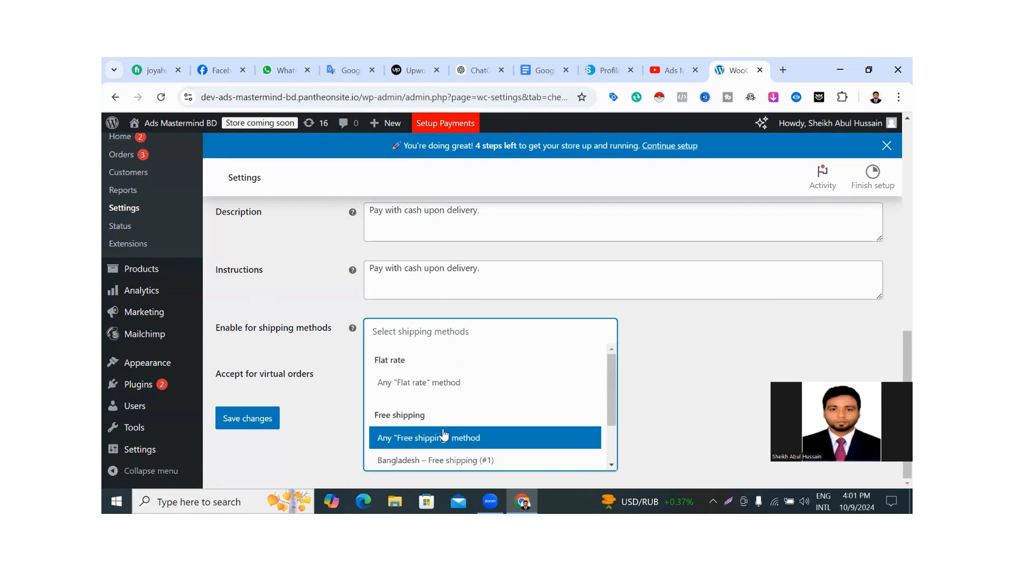
click(421, 438)
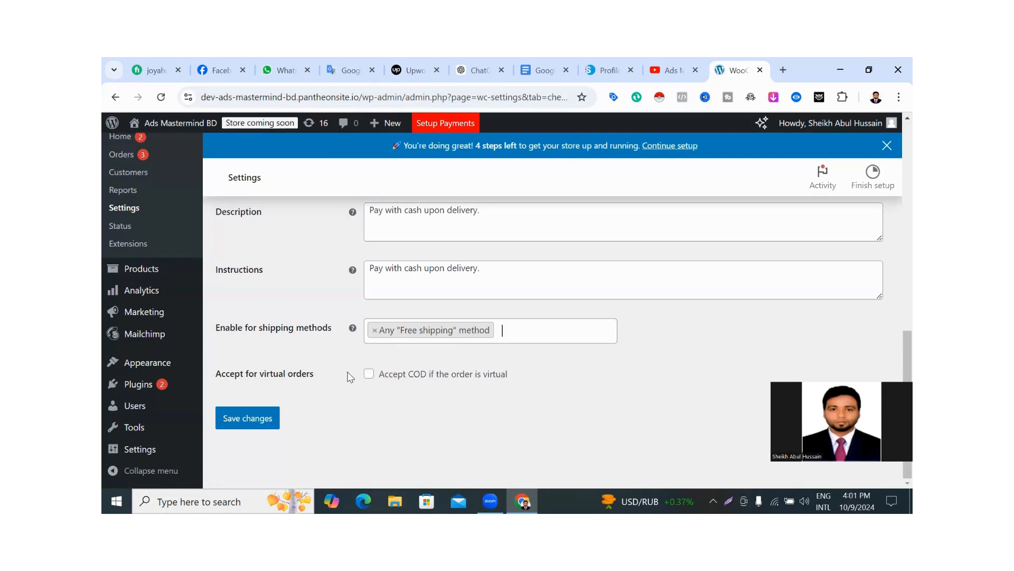
Accept COD for virtual orders and save the Cash on delivery settings
click(368, 375)
click(226, 420)
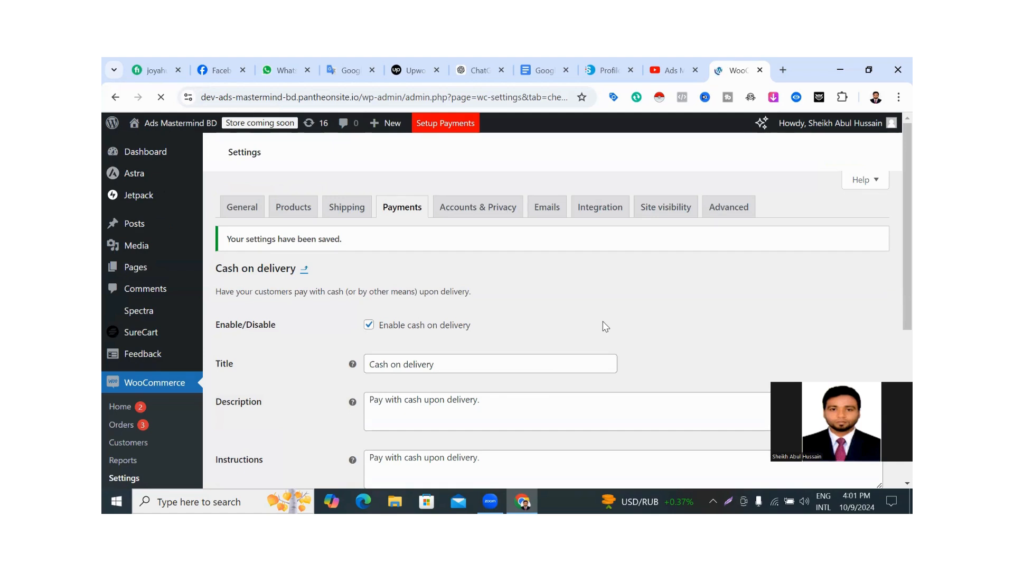
scroll(604, 325, down, 1)
scroll(552, 342, down, 2)
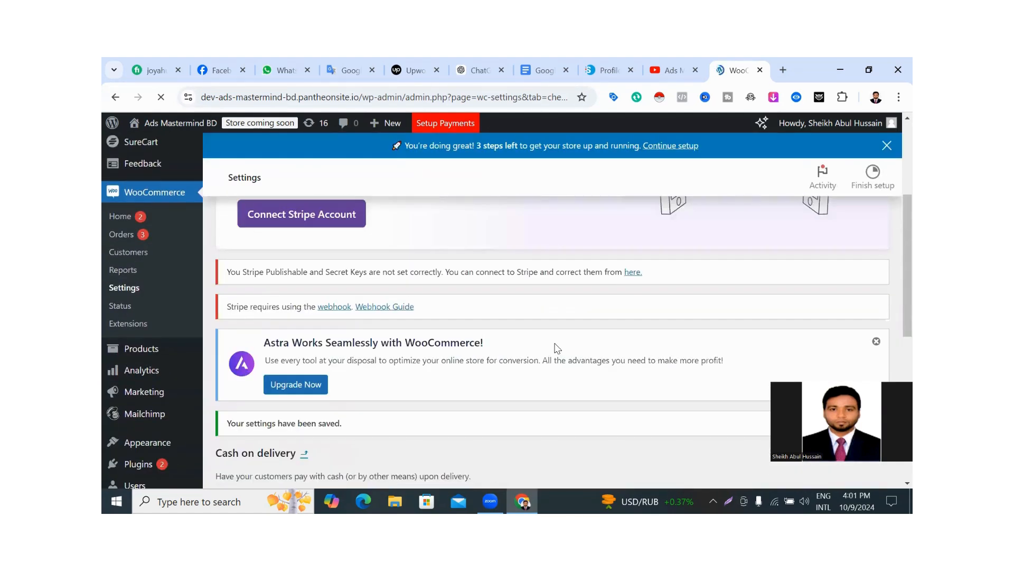
scroll(555, 348, up, 3)
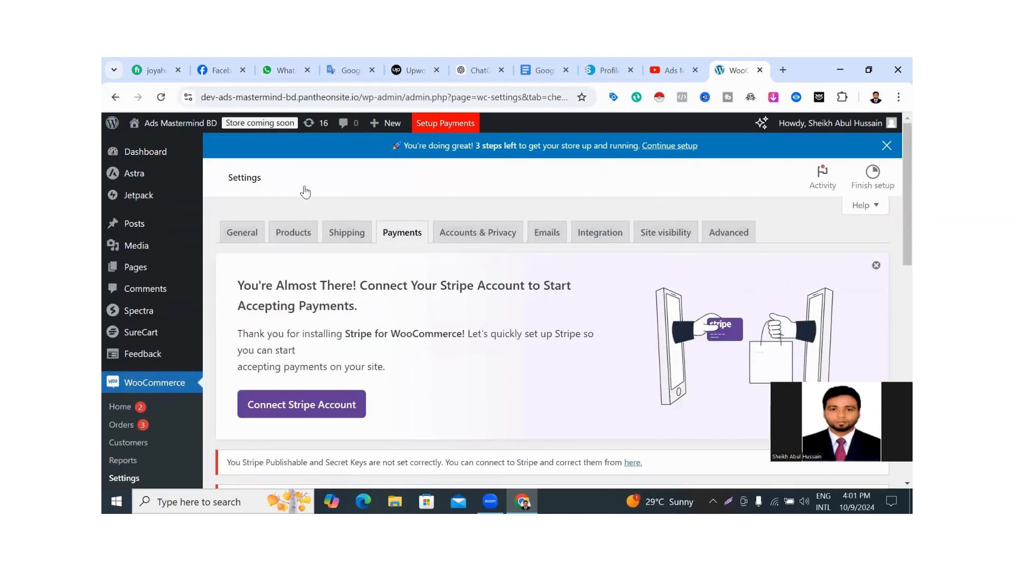
Visit the store's front end from the WooCommerce settings and browse the product listing
mouse_move(174, 126)
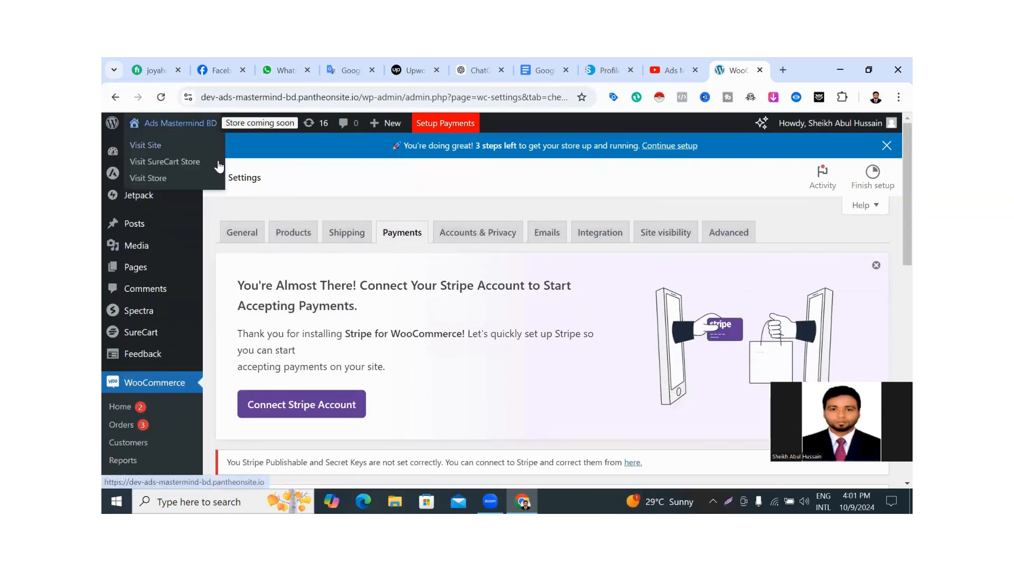
click(147, 182)
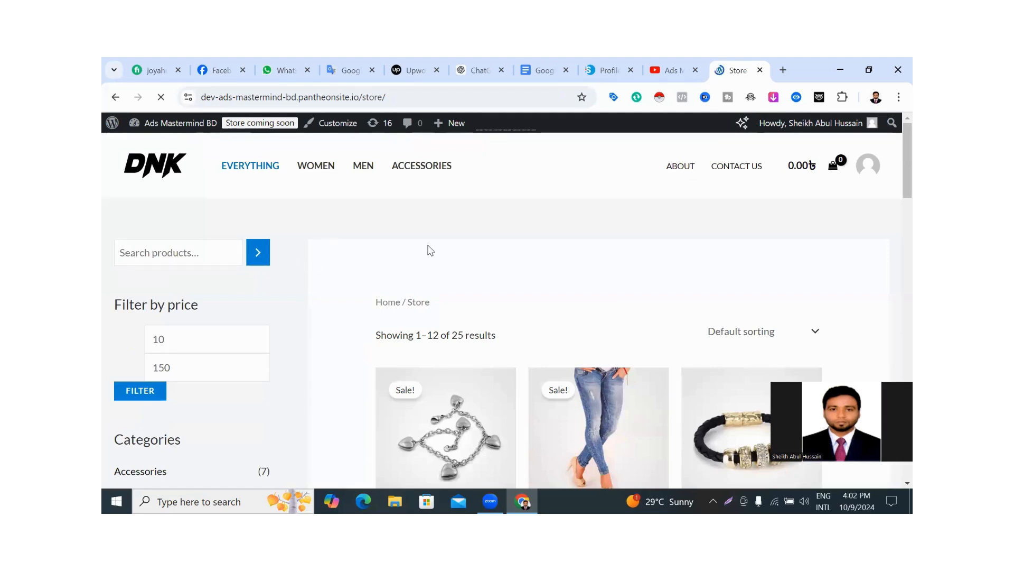
scroll(472, 249, down, 1)
scroll(472, 249, down, 1)
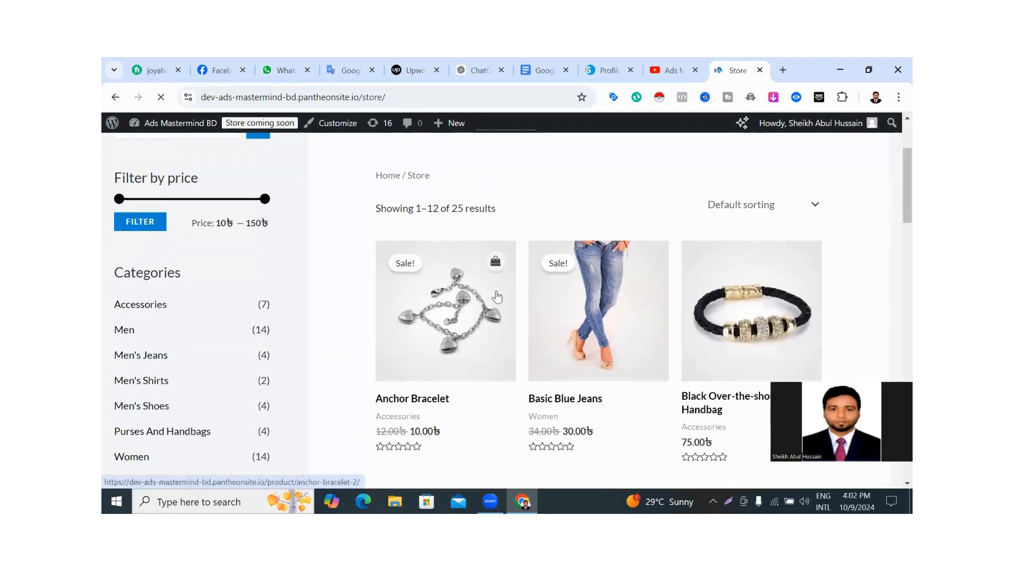
scroll(617, 296, down, 5)
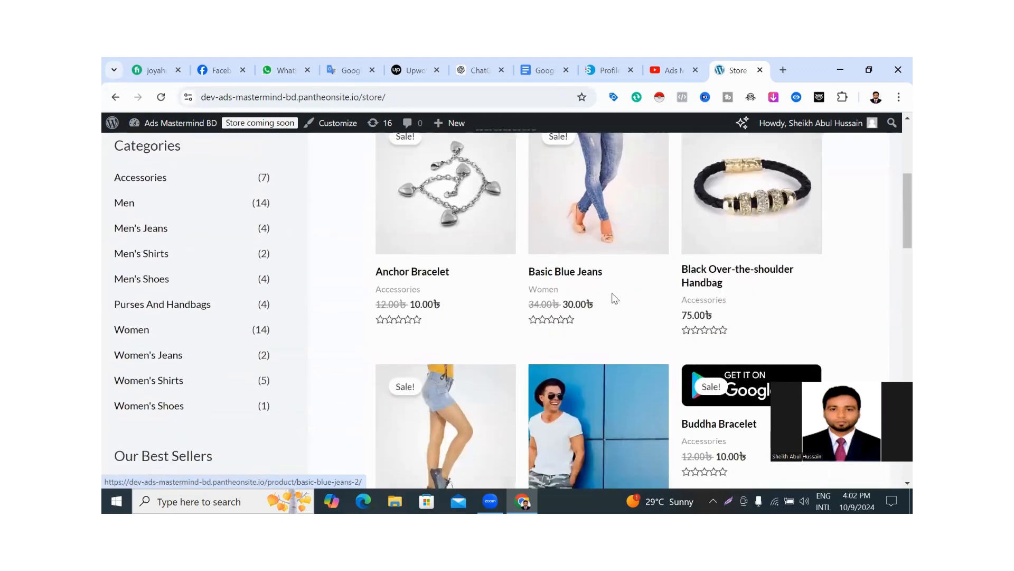
scroll(591, 293, up, 2)
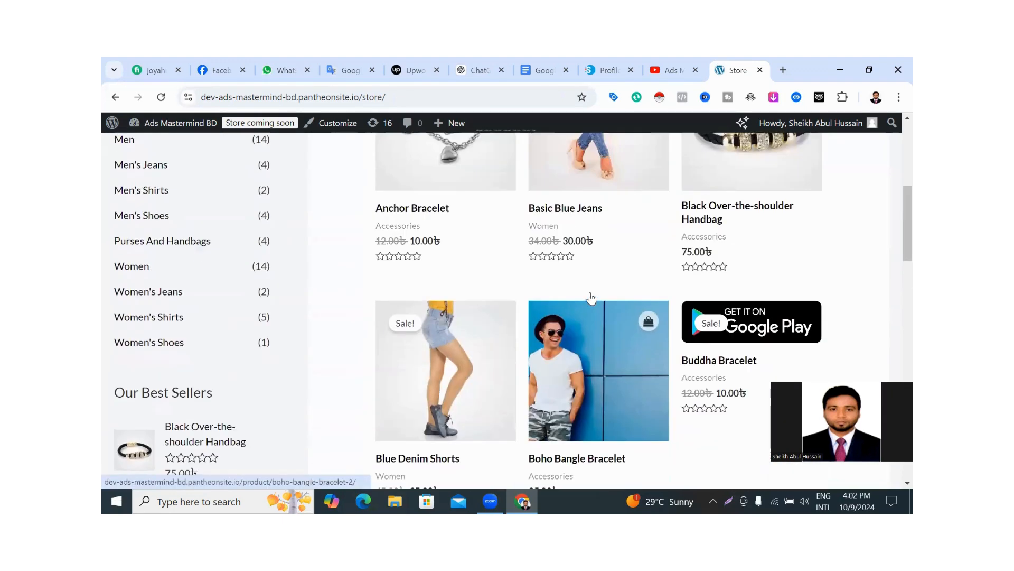
scroll(591, 292, down, 1)
scroll(590, 296, up, 5)
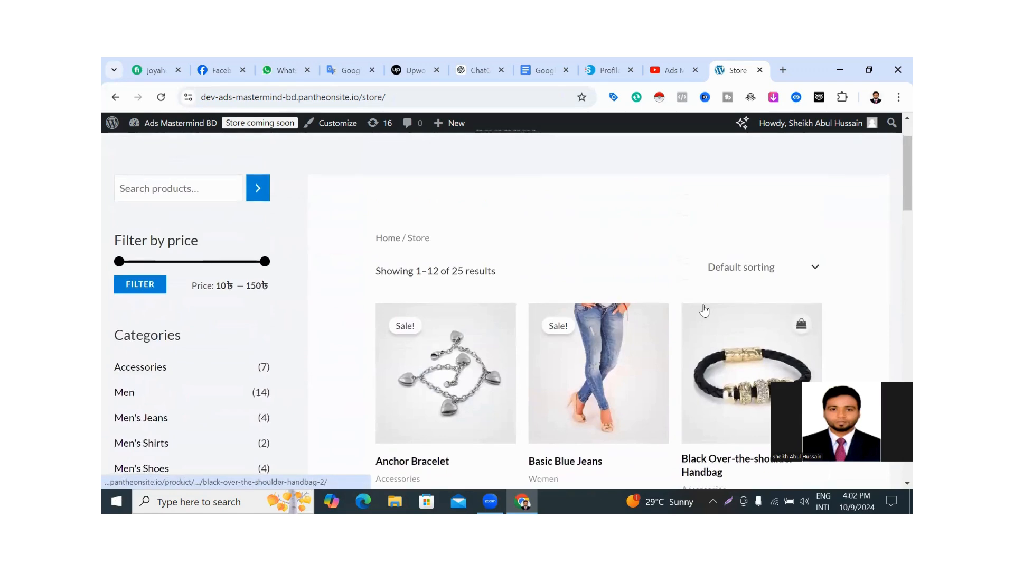
Open the Basic Blue Jeans product from the store listing and add it to the cart
scroll(650, 283, down, 2)
click(635, 268)
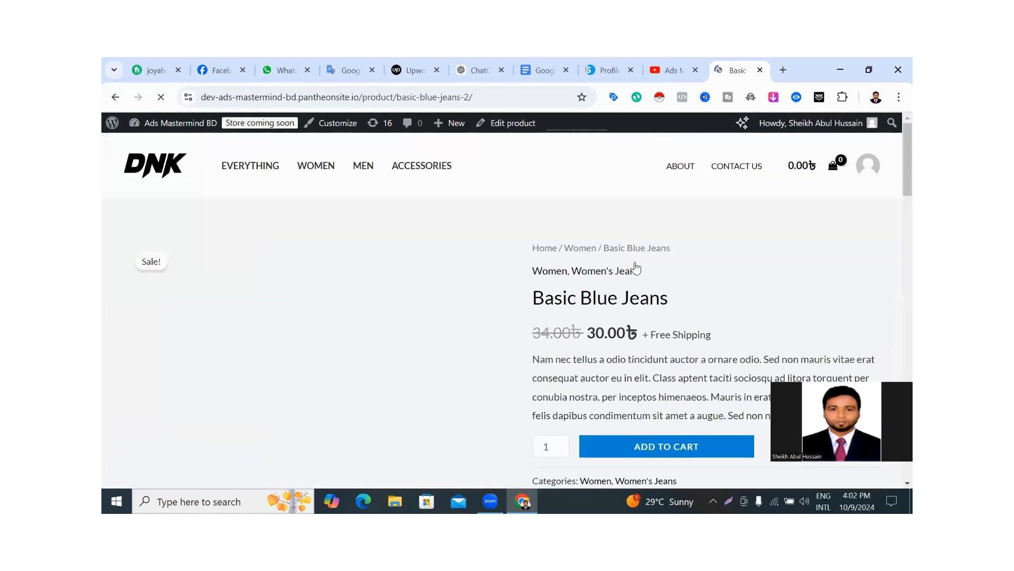
scroll(635, 268, down, 2)
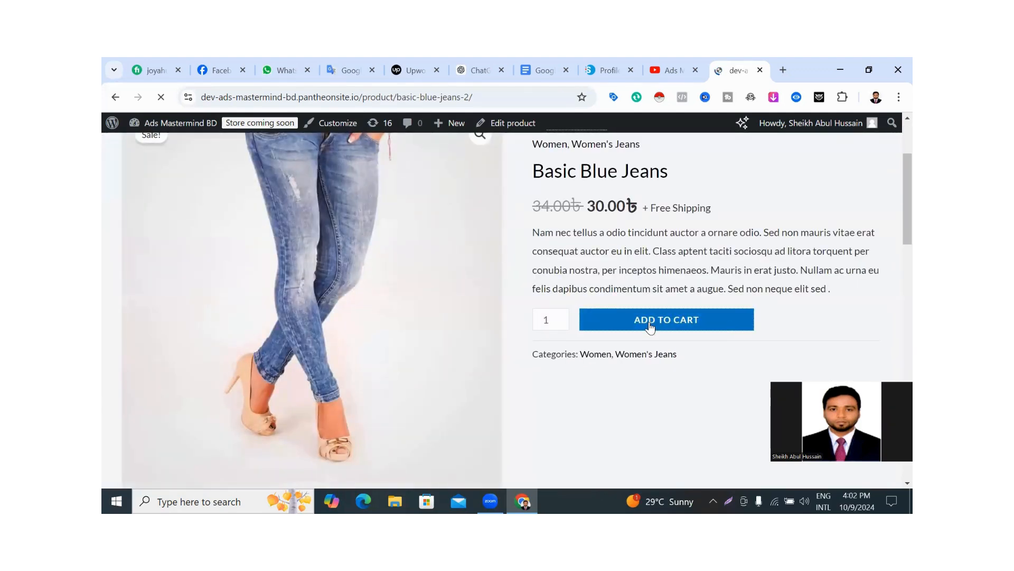
click(649, 323)
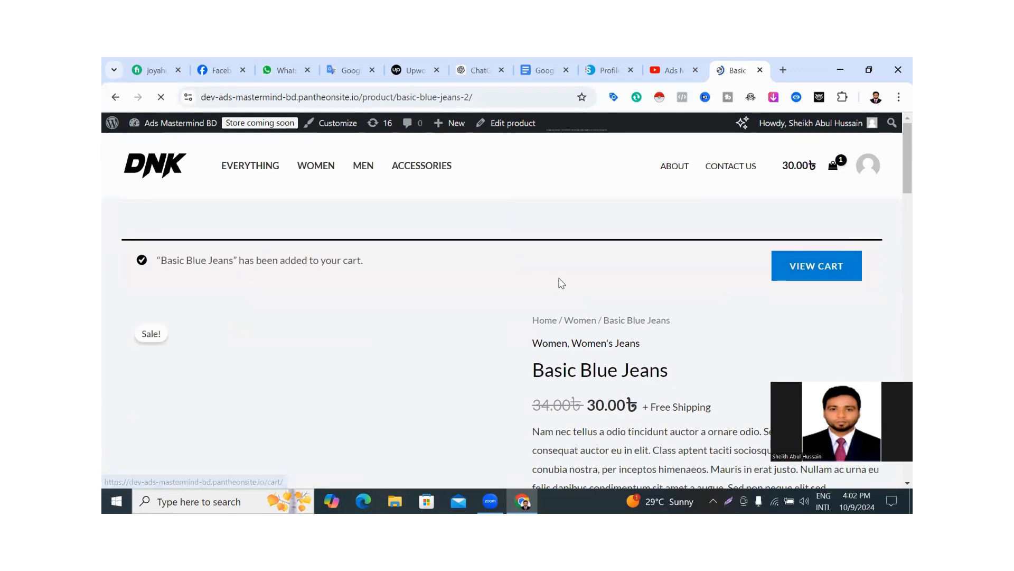
View the cart and proceed to the checkout page, down to its billing details
scroll(561, 283, down, 10)
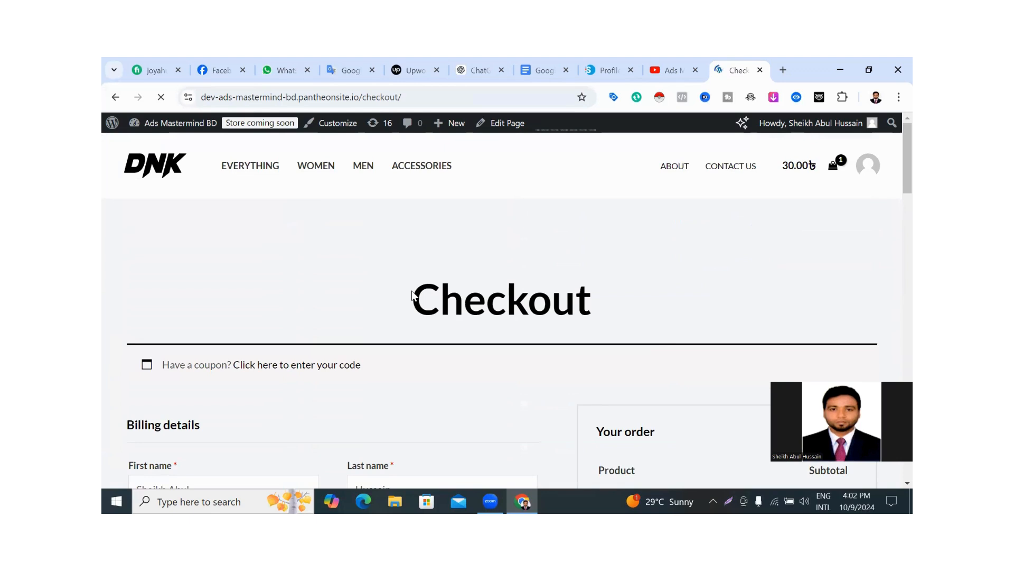
scroll(466, 295, down, 3)
scroll(287, 315, down, 3)
drag(109, 164, 325, 239)
click(301, 200)
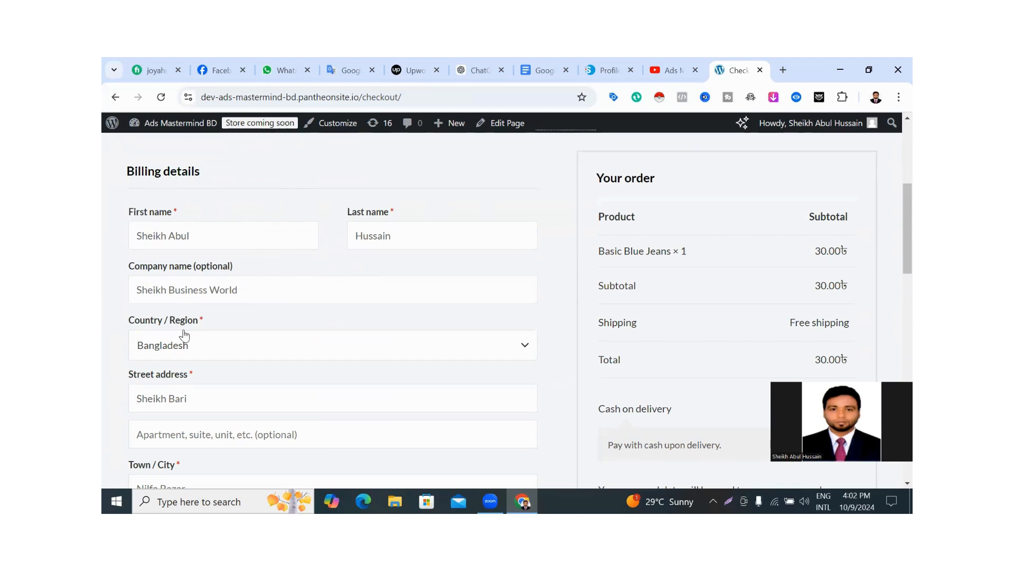
Review the billing details in the checkout form and place the order with Cash on delivery
scroll(225, 331, down, 1)
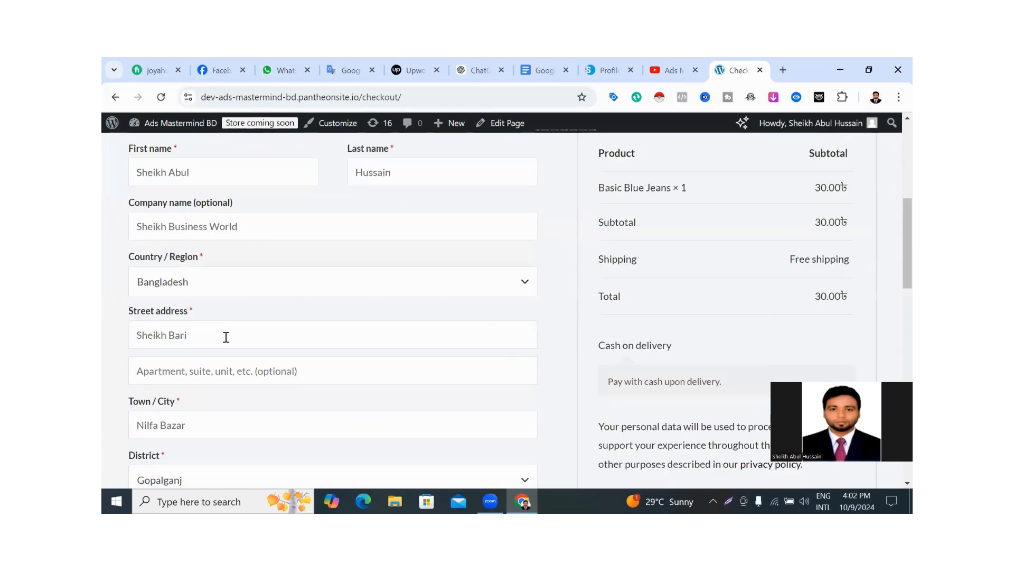
scroll(226, 337, down, 1)
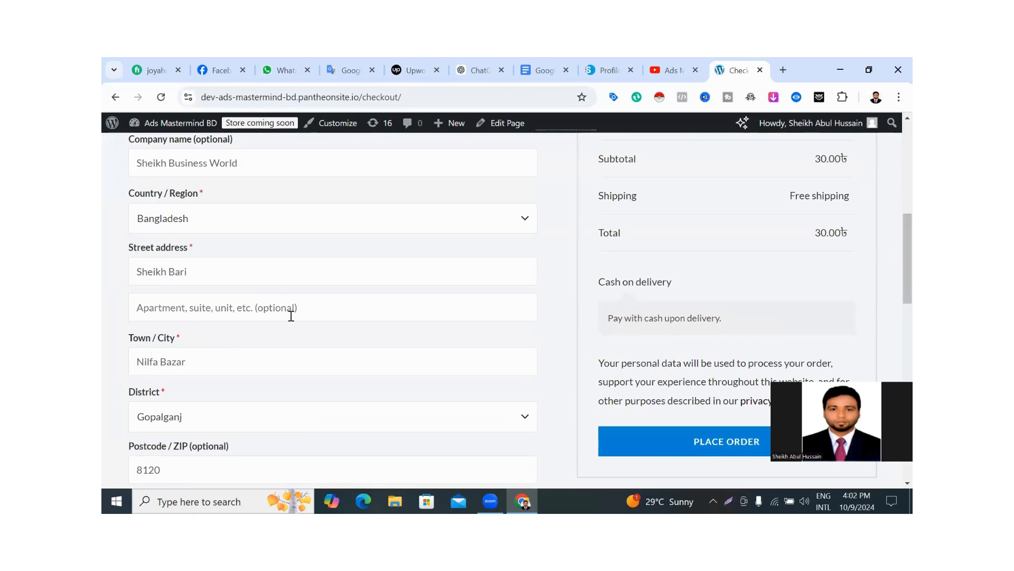
scroll(238, 344, down, 3)
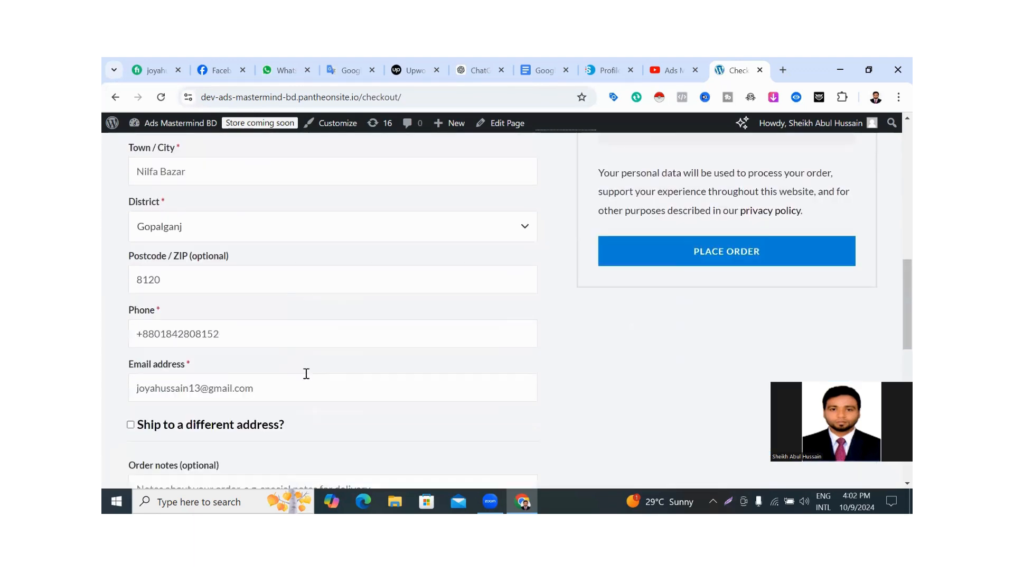
scroll(206, 393, down, 1)
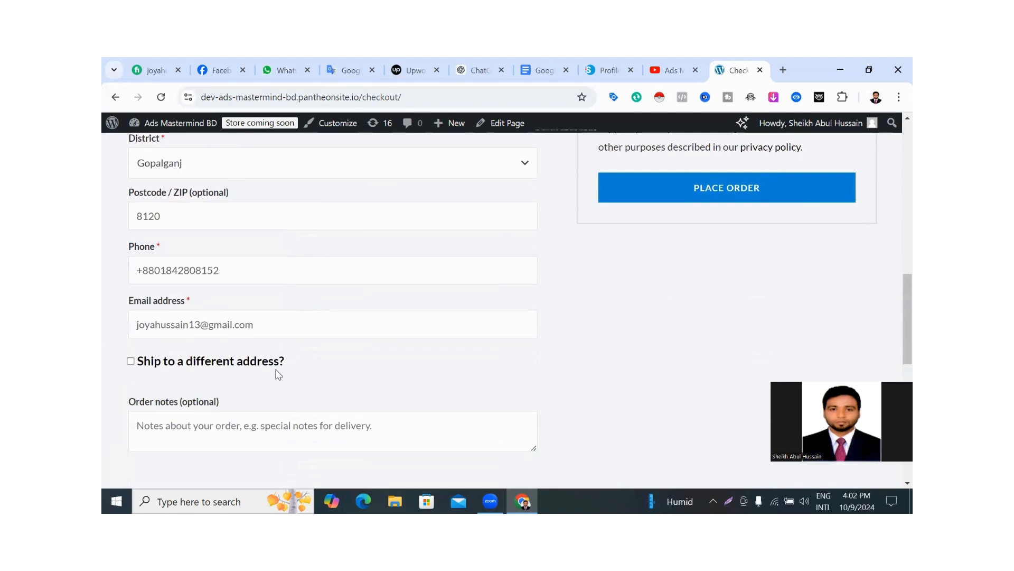
scroll(384, 381, up, 4)
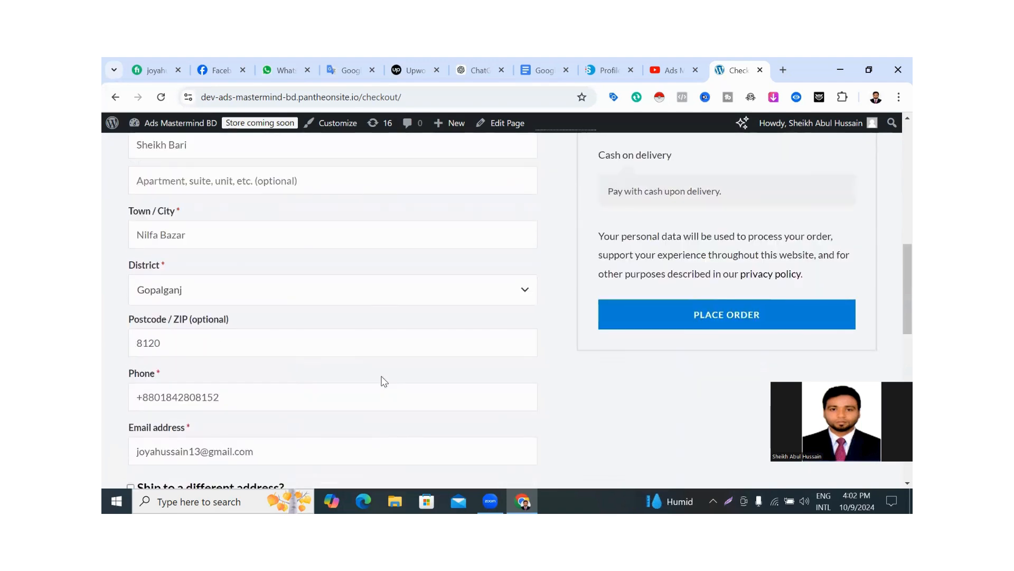
scroll(348, 332, down, 2)
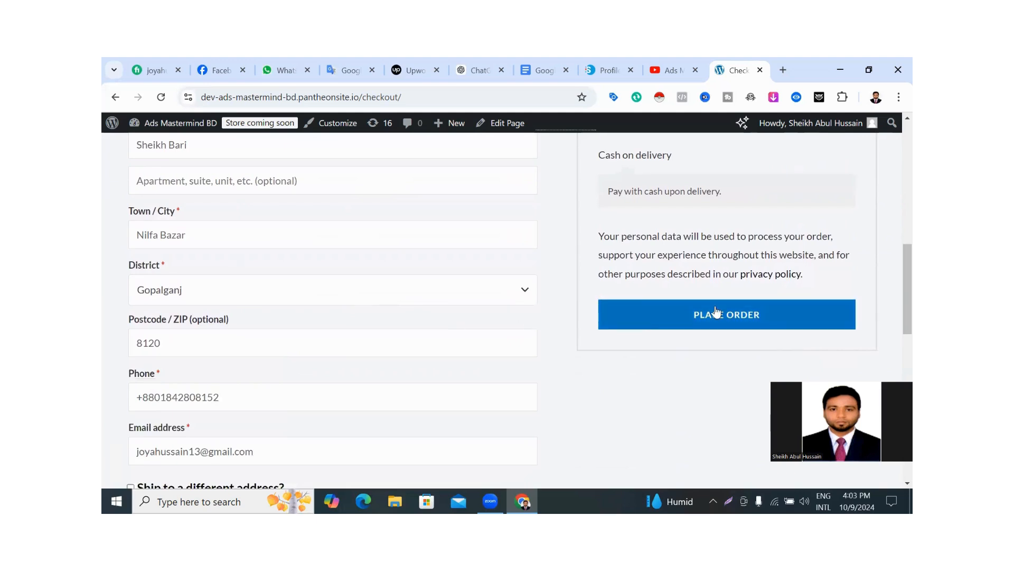
click(784, 315)
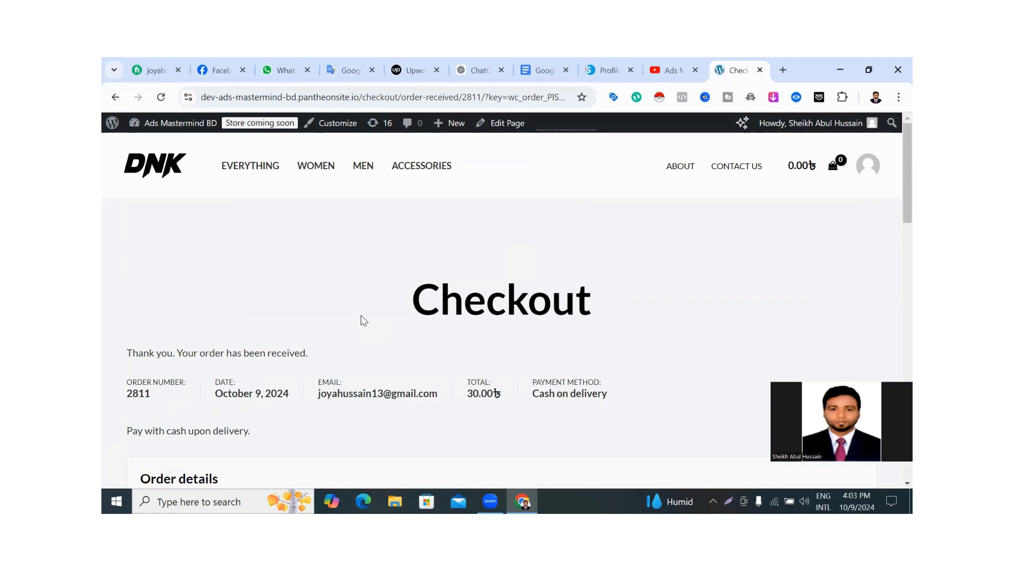
Examine the order confirmation page, highlighting the message above the order summary
scroll(376, 315, down, 2)
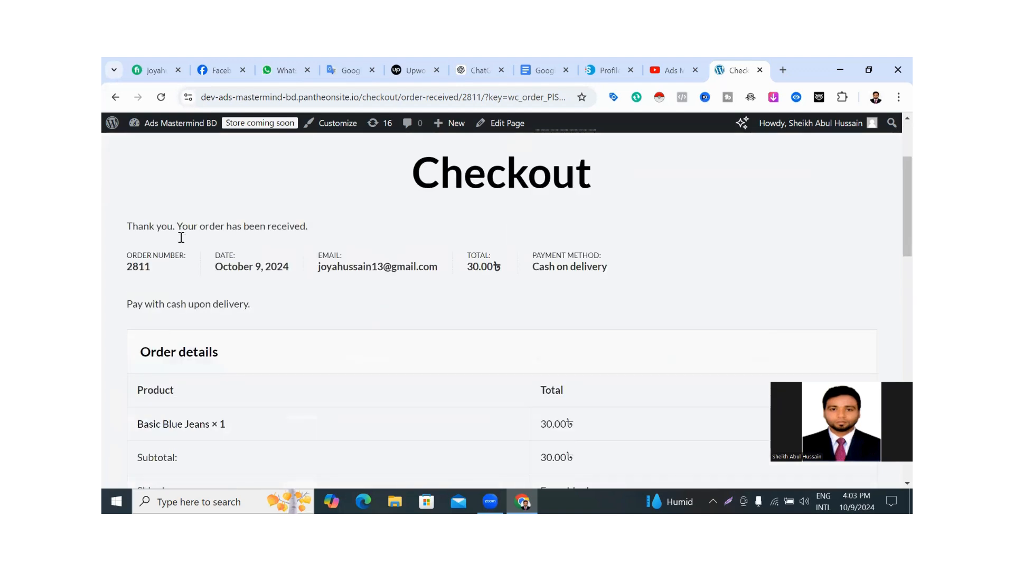
drag(124, 226, 363, 255)
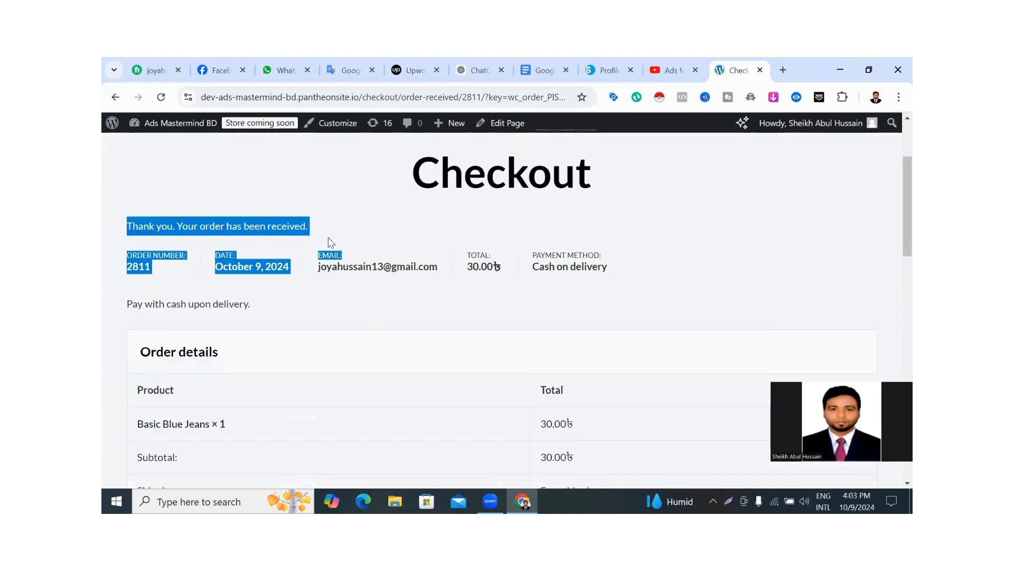
click(243, 224)
drag(127, 226, 330, 236)
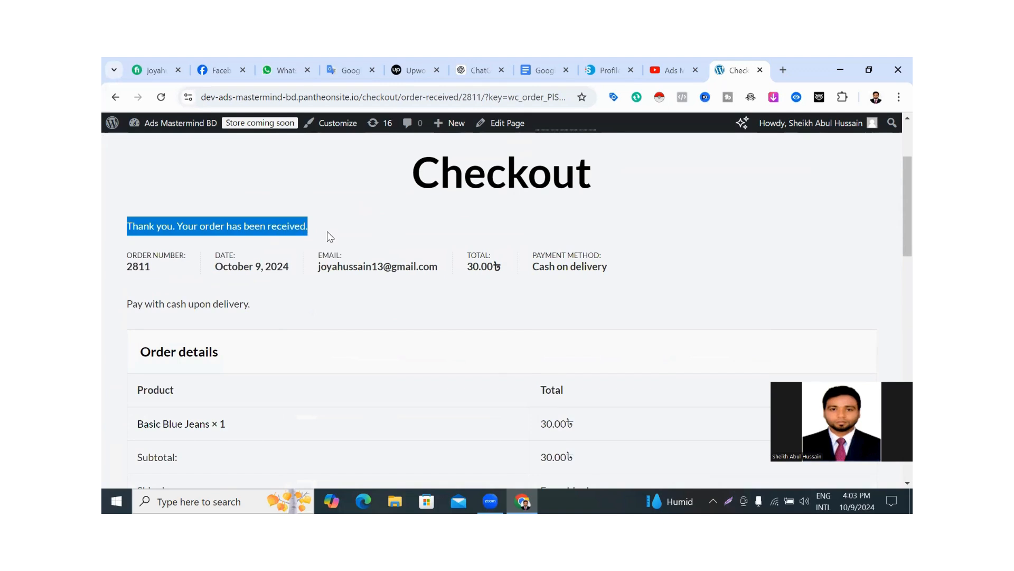